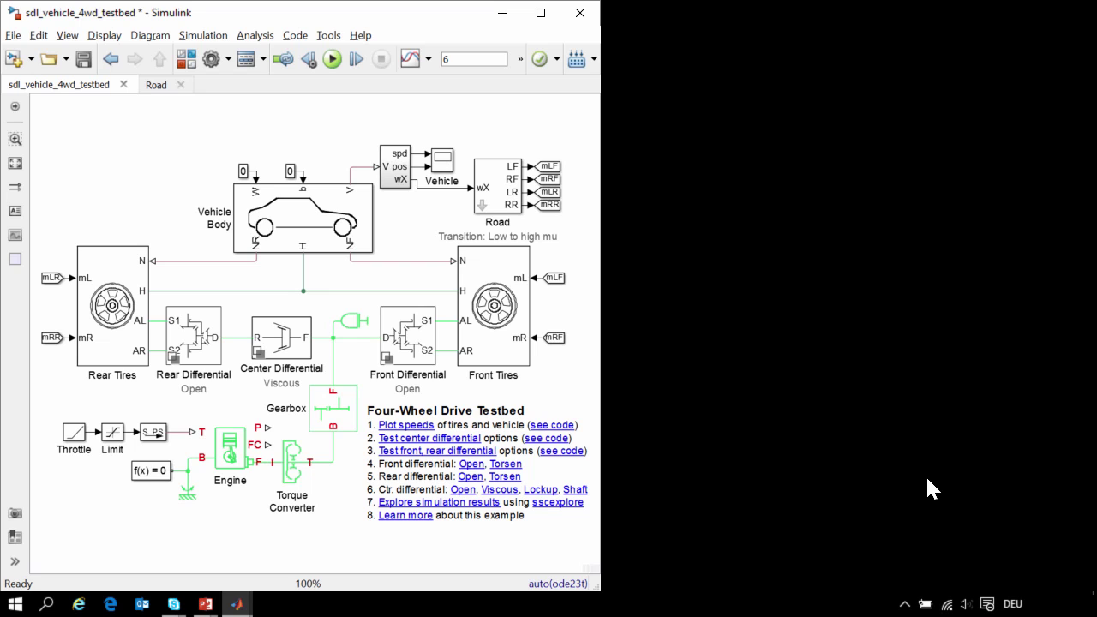
click(350, 221)
click(500, 304)
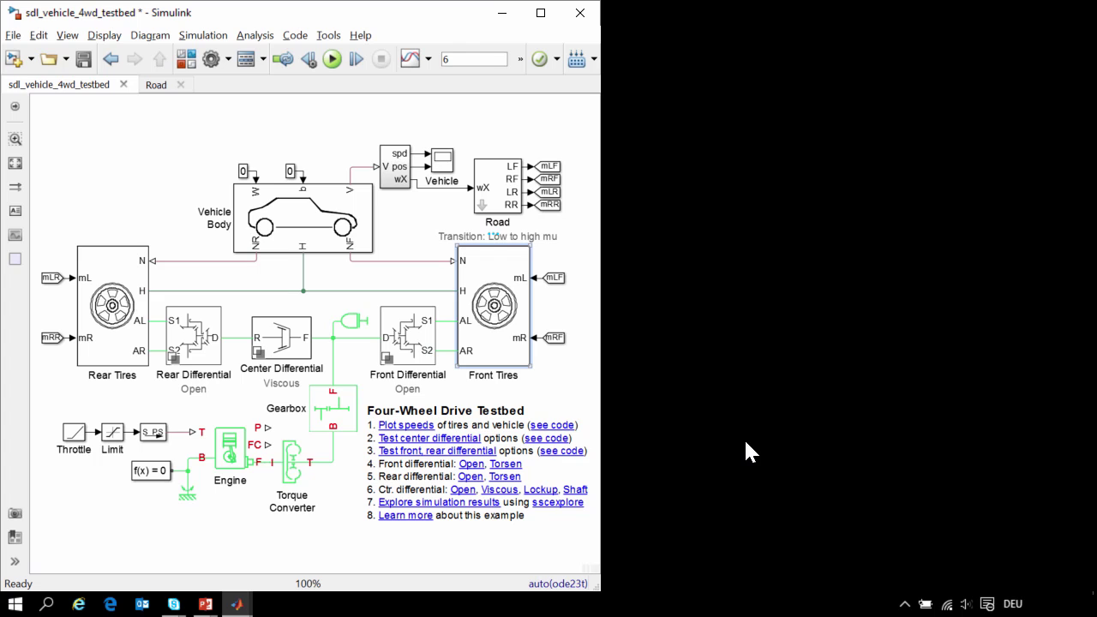
key(Tab)
key(Tab)
click(318, 326)
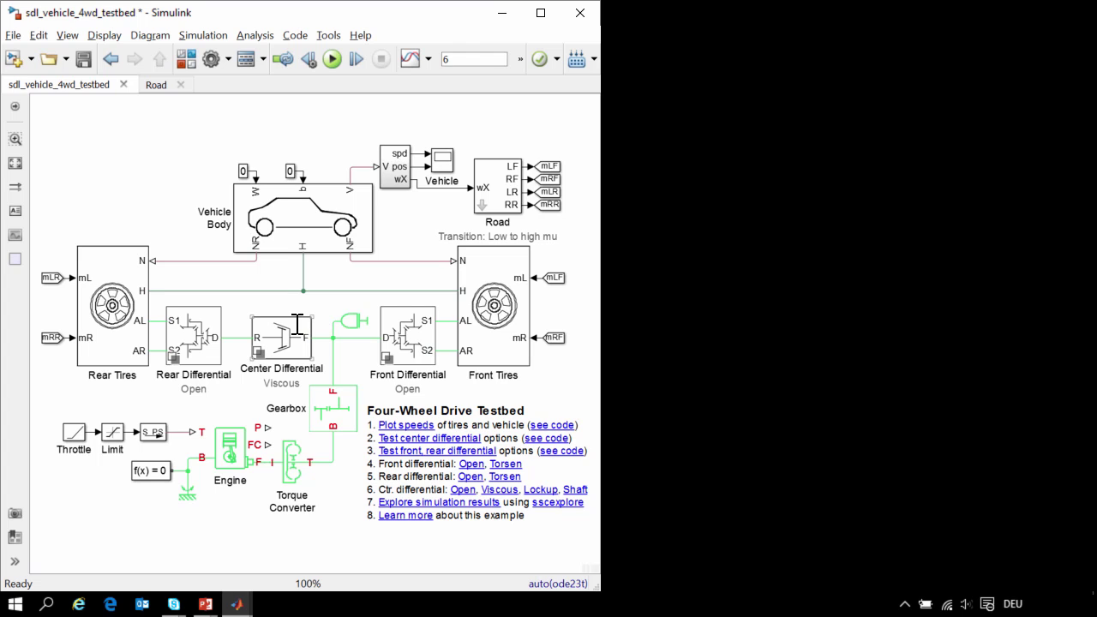
click(413, 336)
double_click(413, 336)
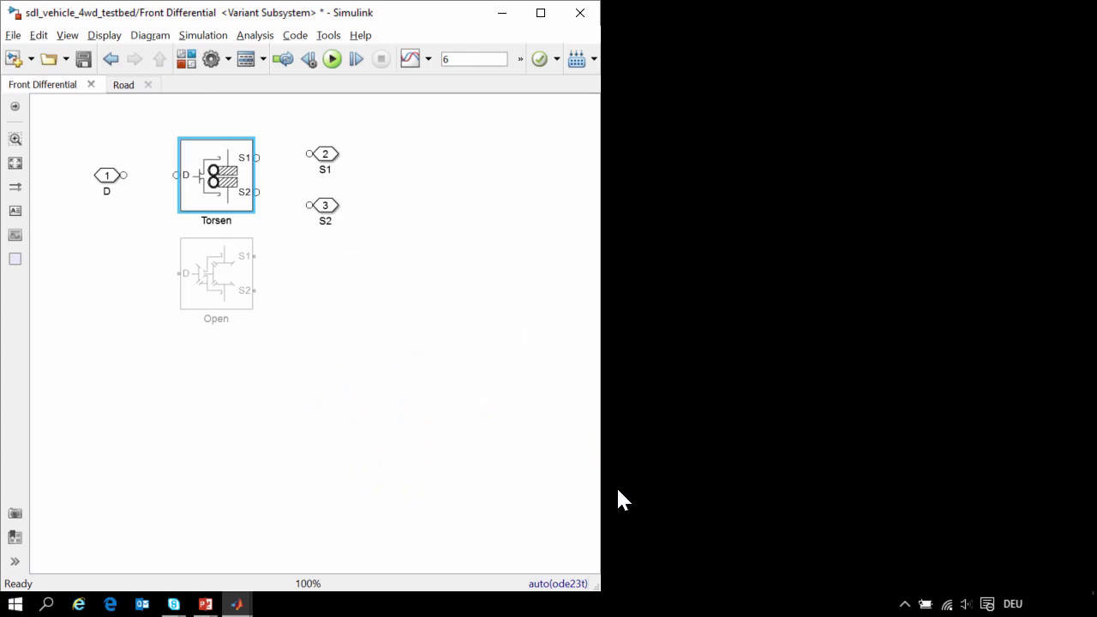
click(233, 295)
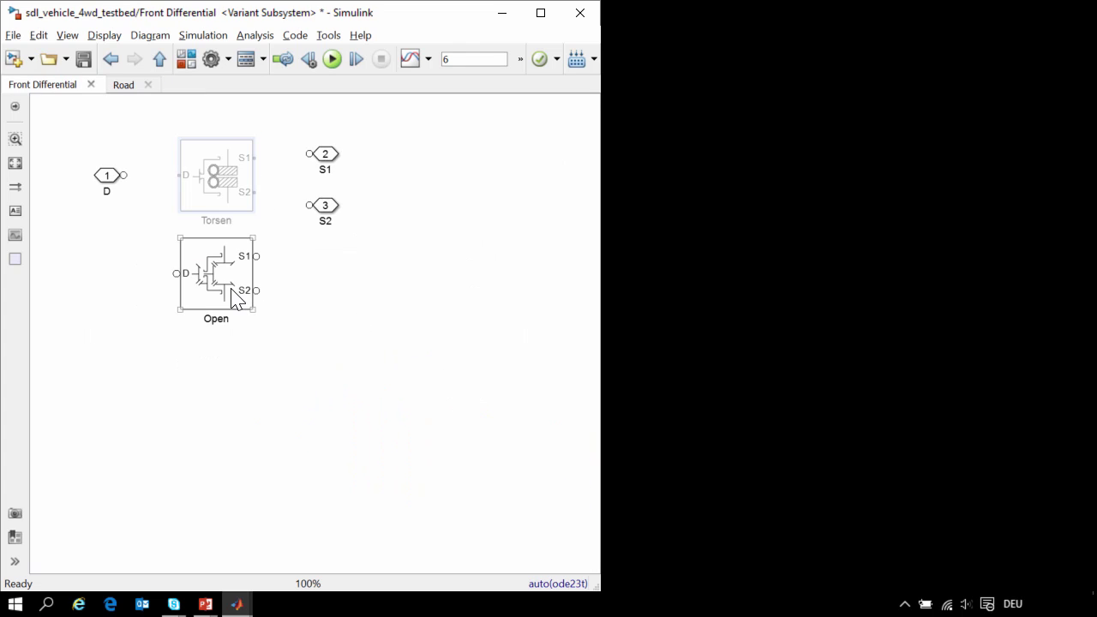
click(240, 196)
click(335, 365)
key(Return)
click(168, 224)
click(173, 280)
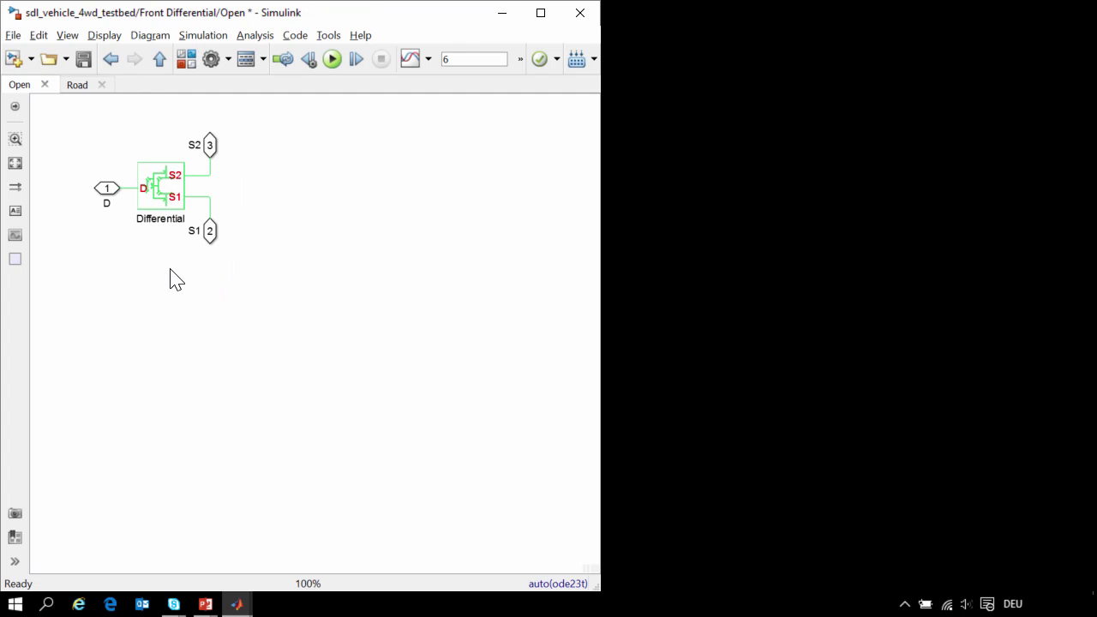
key(Escape)
key(Escape)
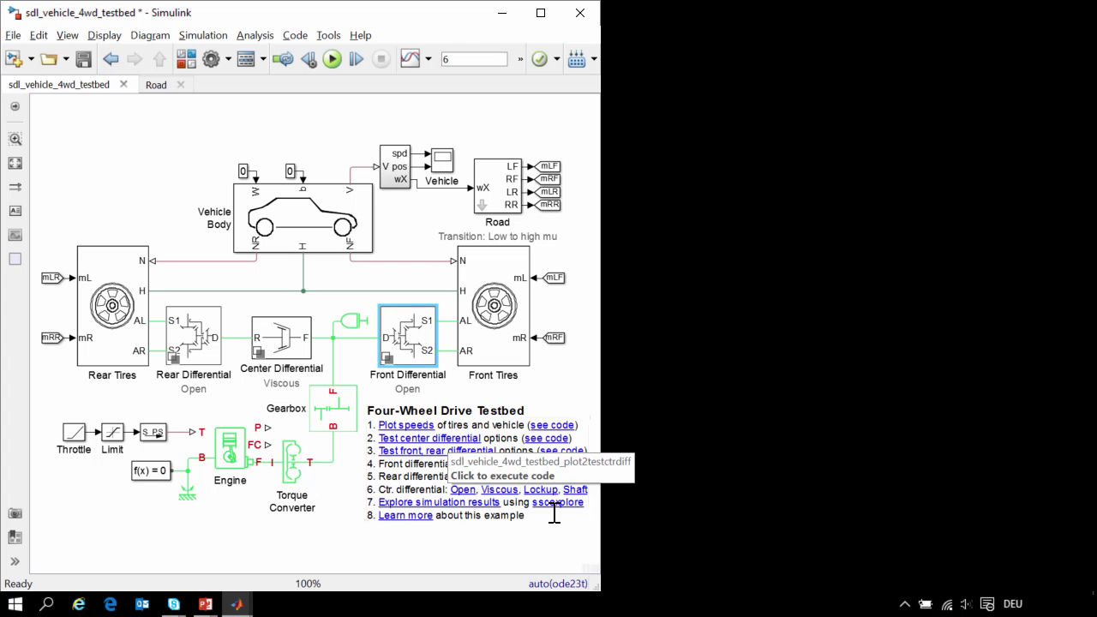
Switch the front differential to Torsen and inspect its crown gear and worm gear blocks.
click(504, 464)
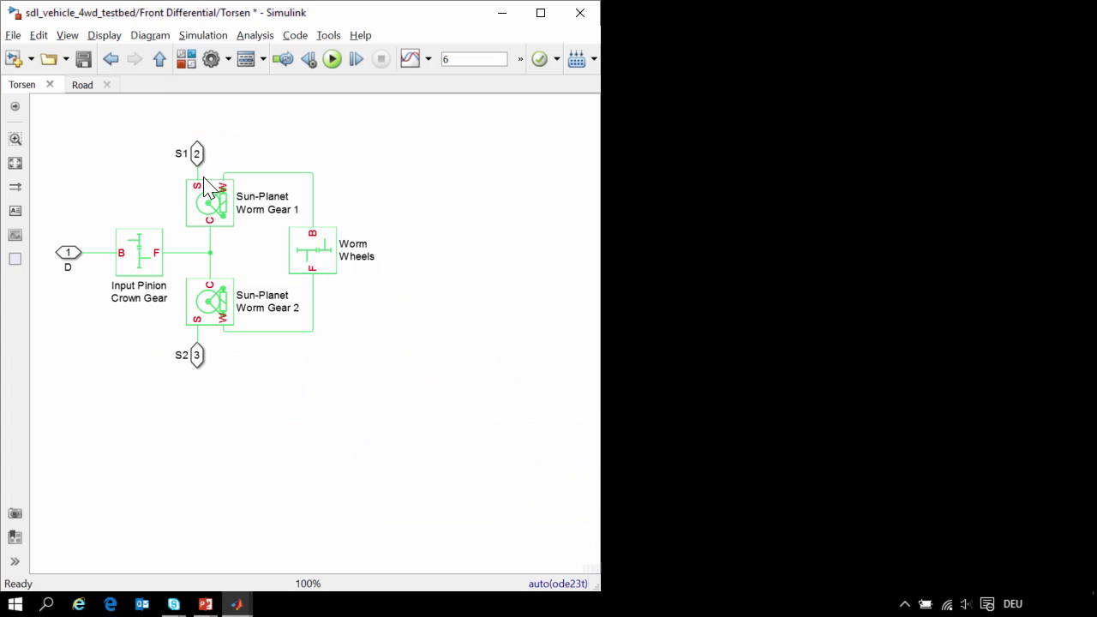
click(161, 257)
click(208, 203)
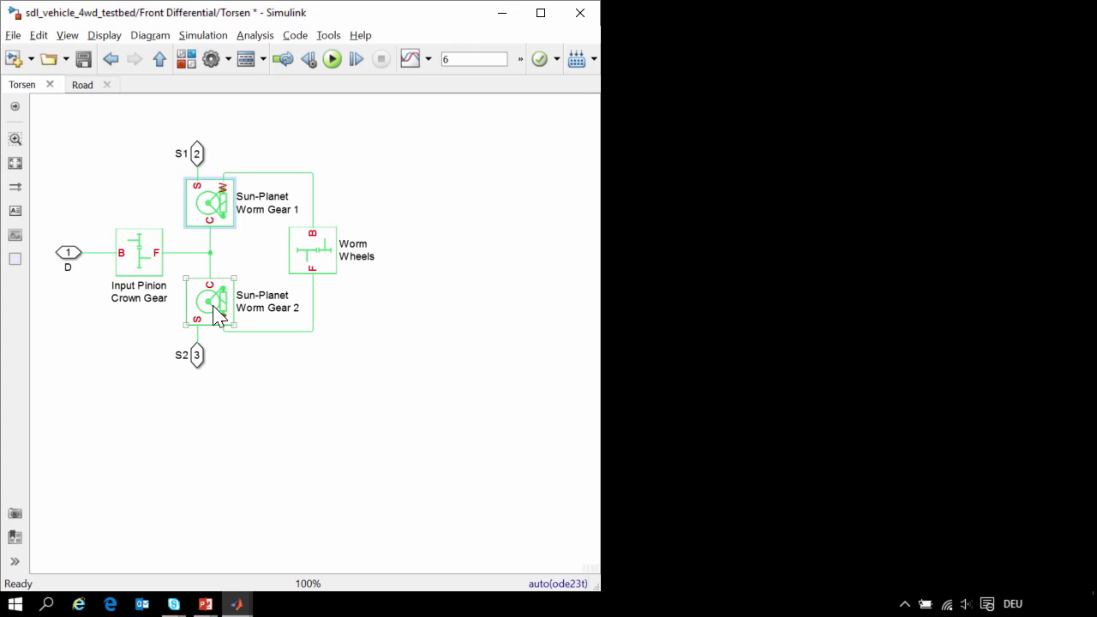
click(347, 405)
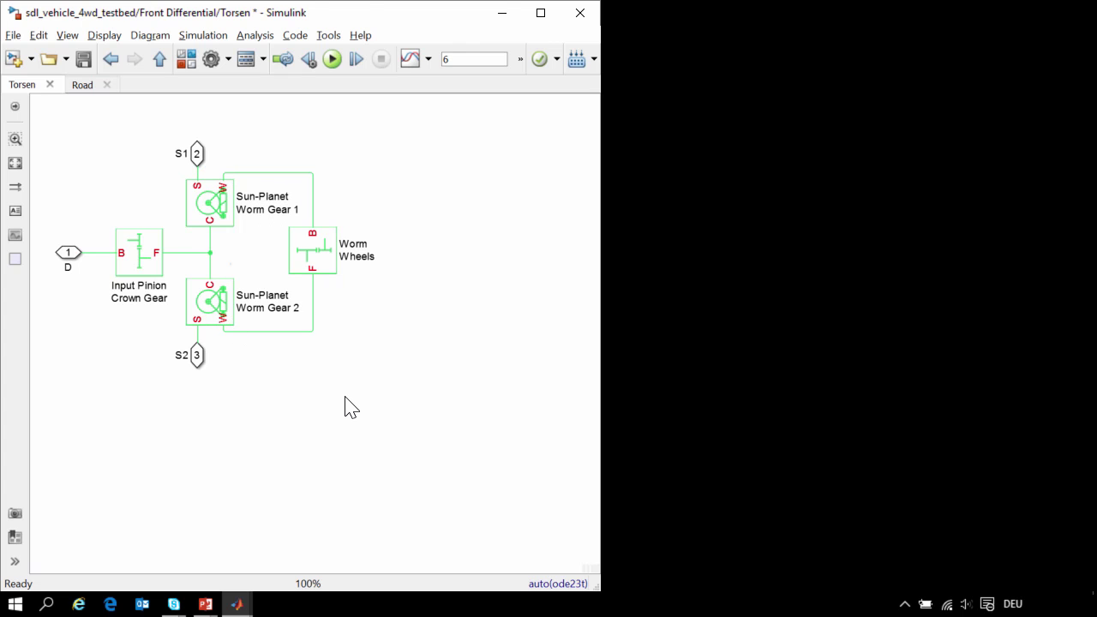
key(Escape)
key(Escape)
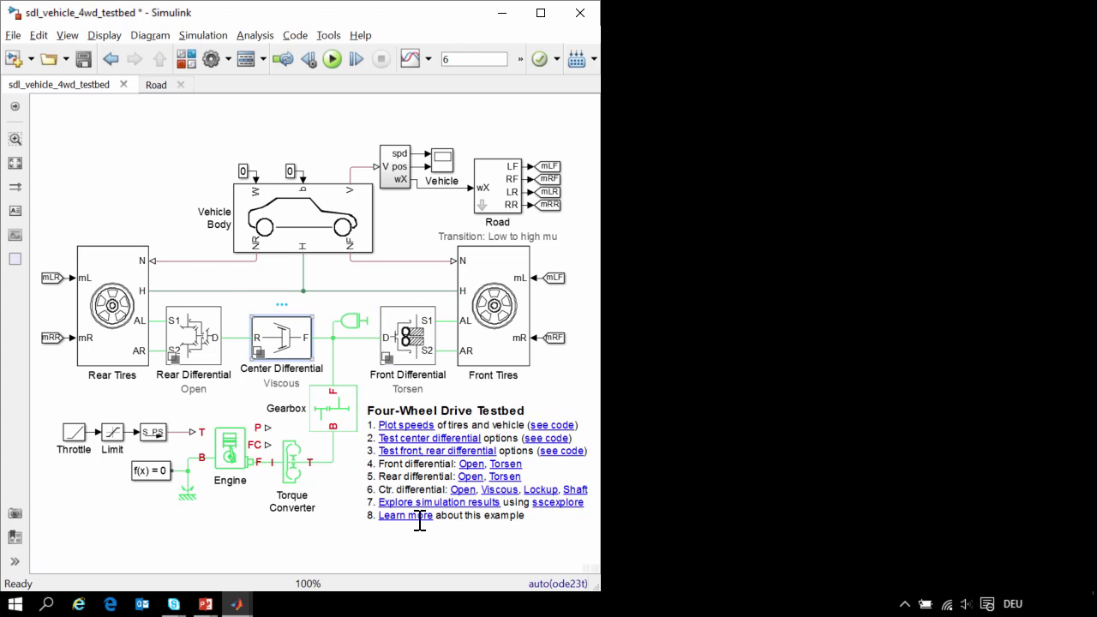
Browse the Center Differential's Viscous and Shaft variant contents, then return to the top level.
key(Return)
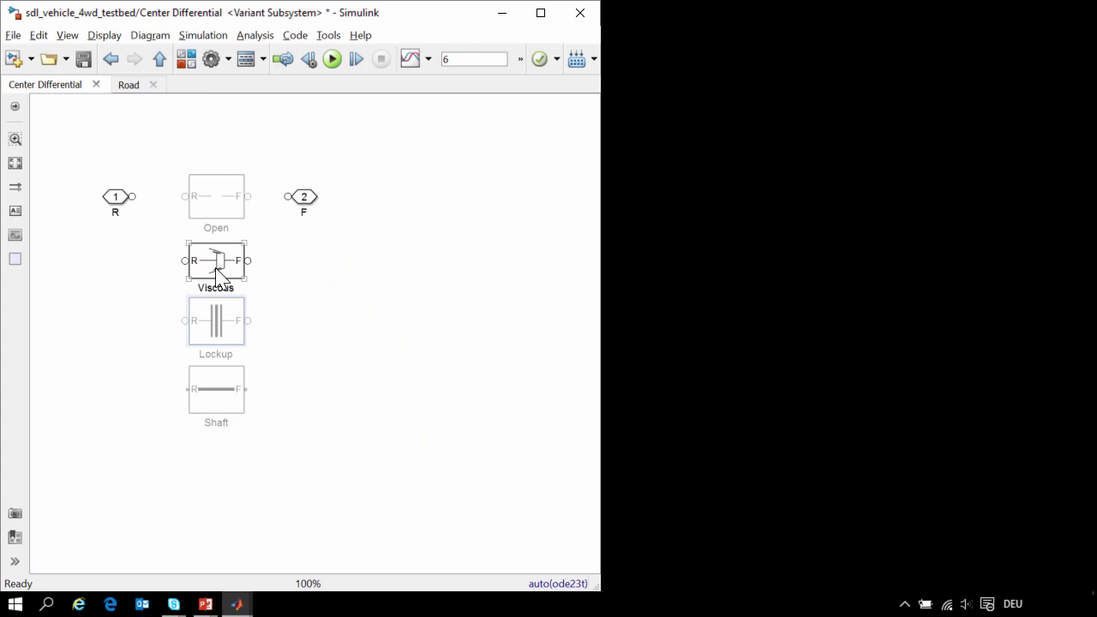
key(Return)
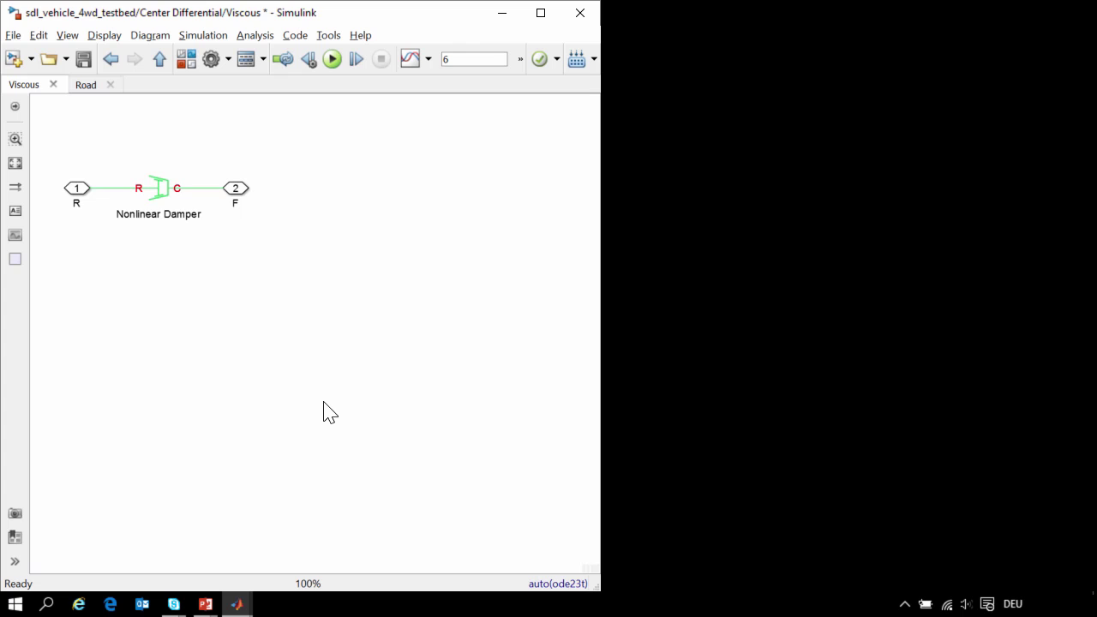
key(Escape)
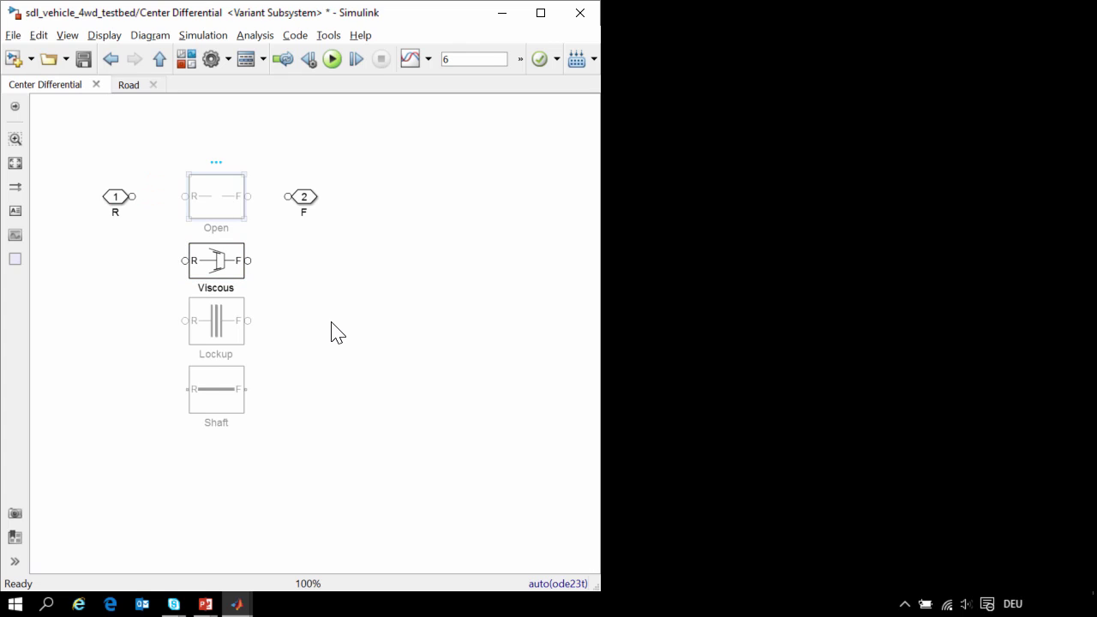
click(216, 401)
key(Return)
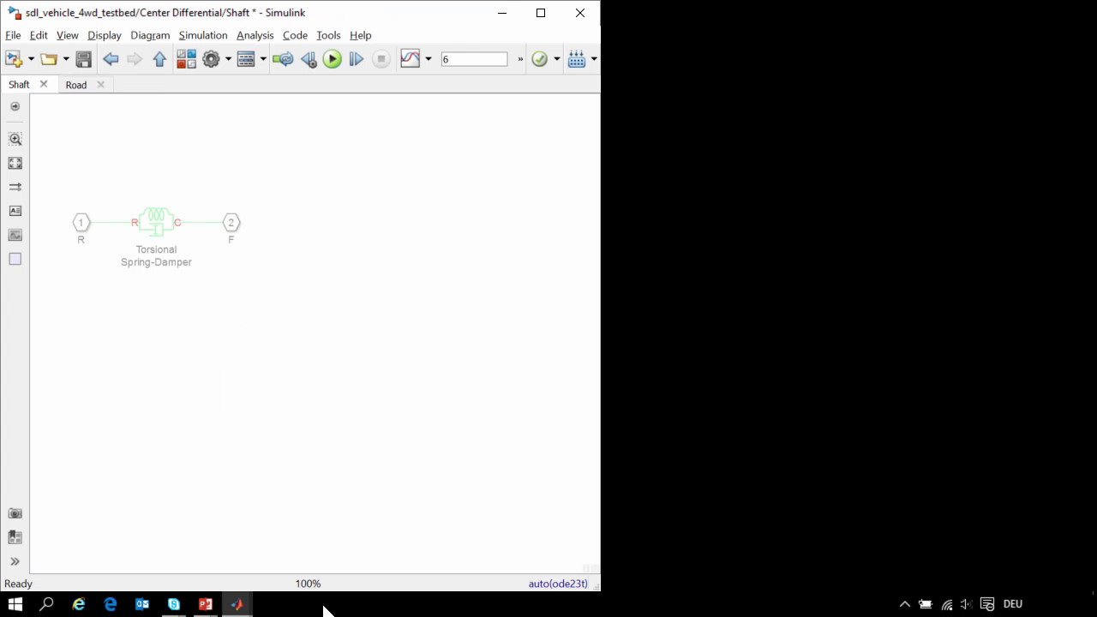
key(Escape)
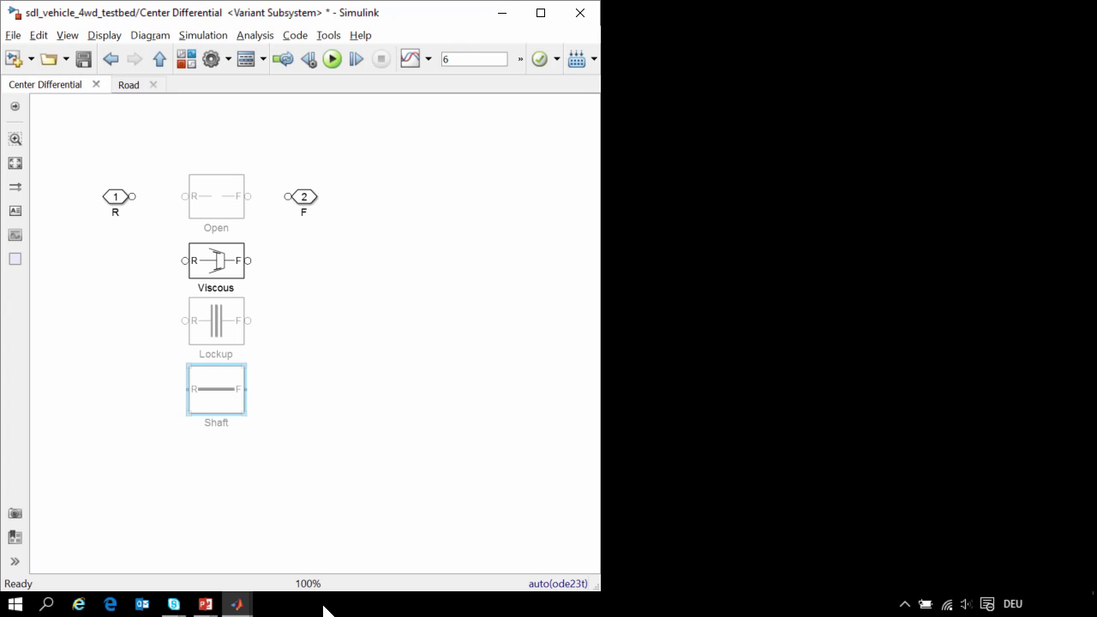
key(Escape)
Switch the center differential to Lockup and inspect its Clutch Pack and Torque Sensor blocks.
click(540, 489)
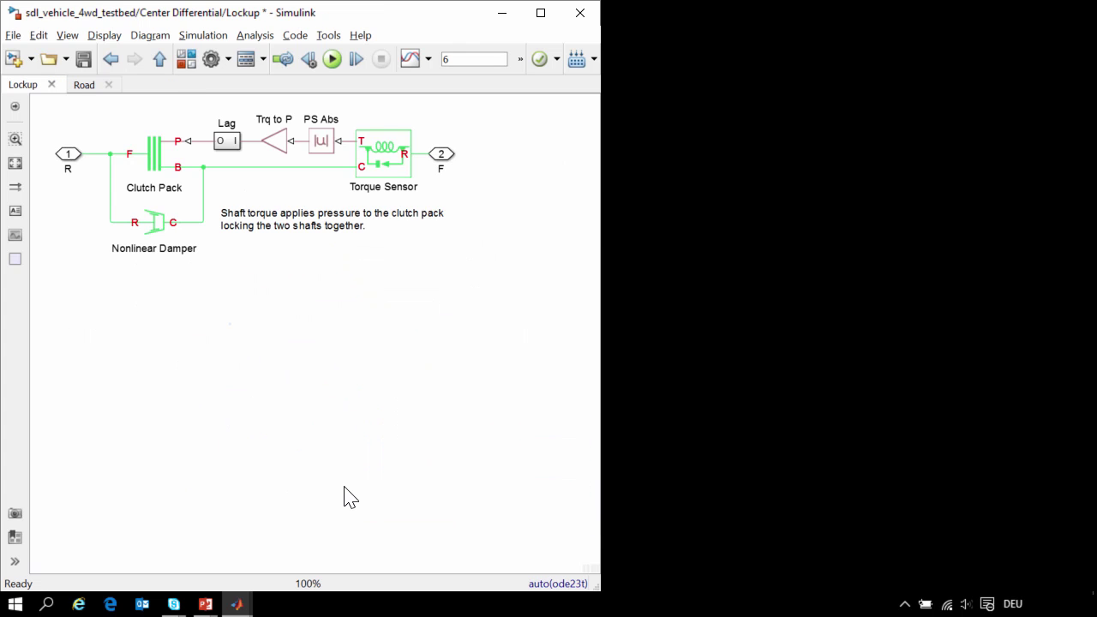
click(159, 175)
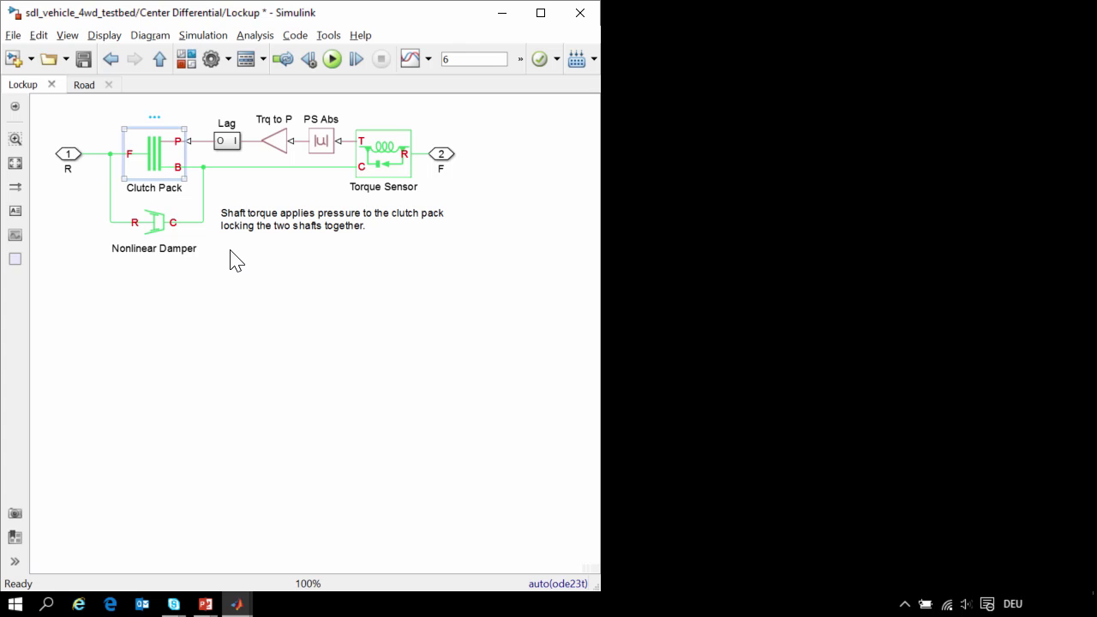
click(383, 177)
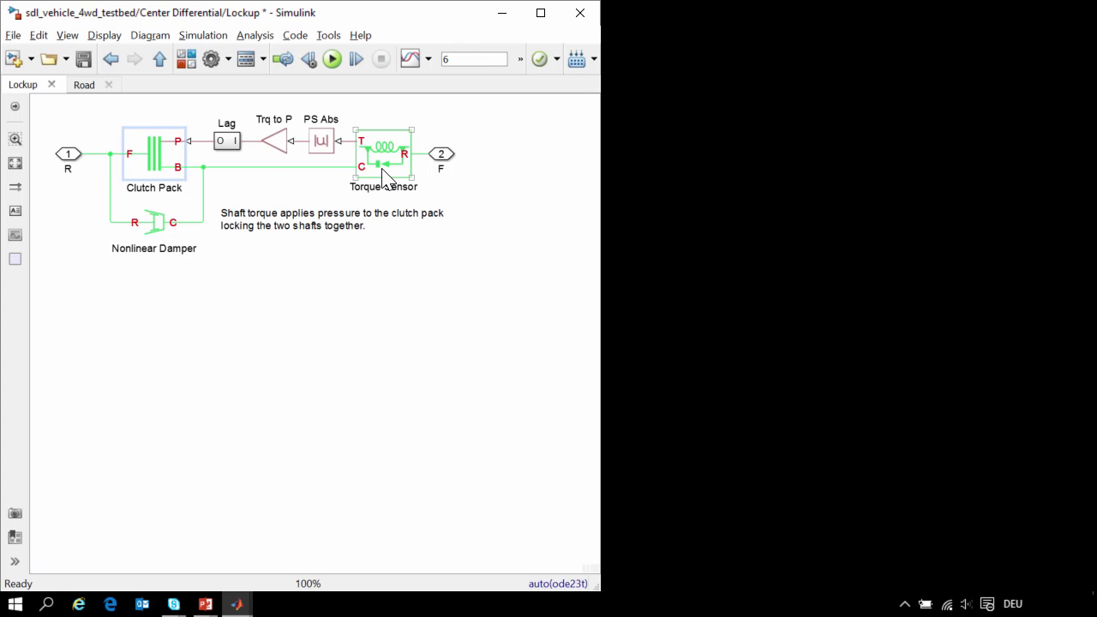
key(Escape)
key(Escape)
key(Escape)
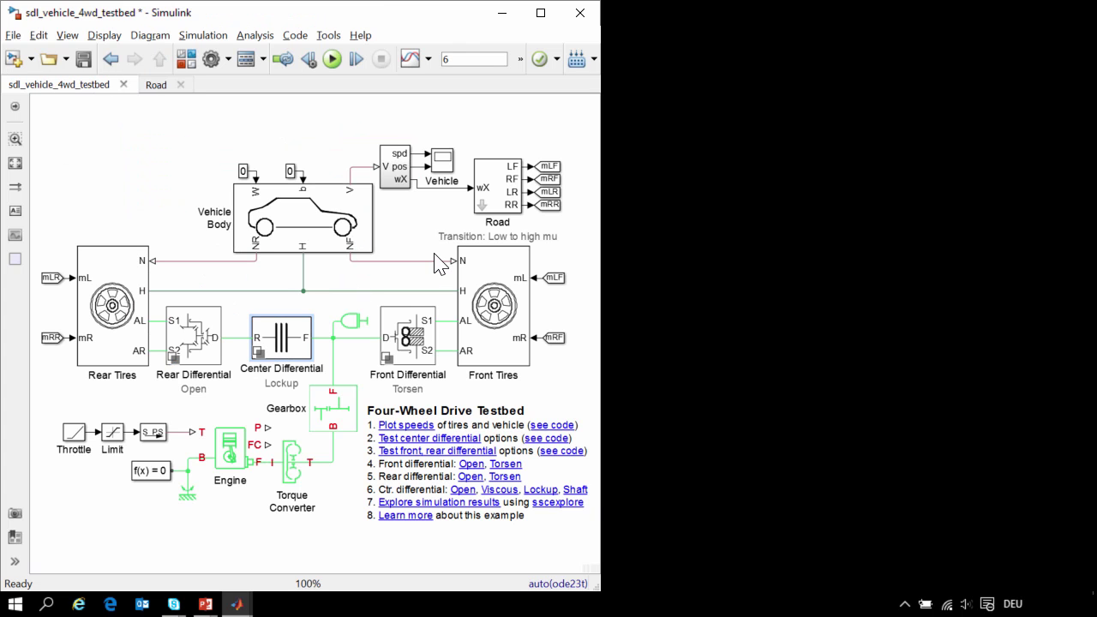
double_click(475, 285)
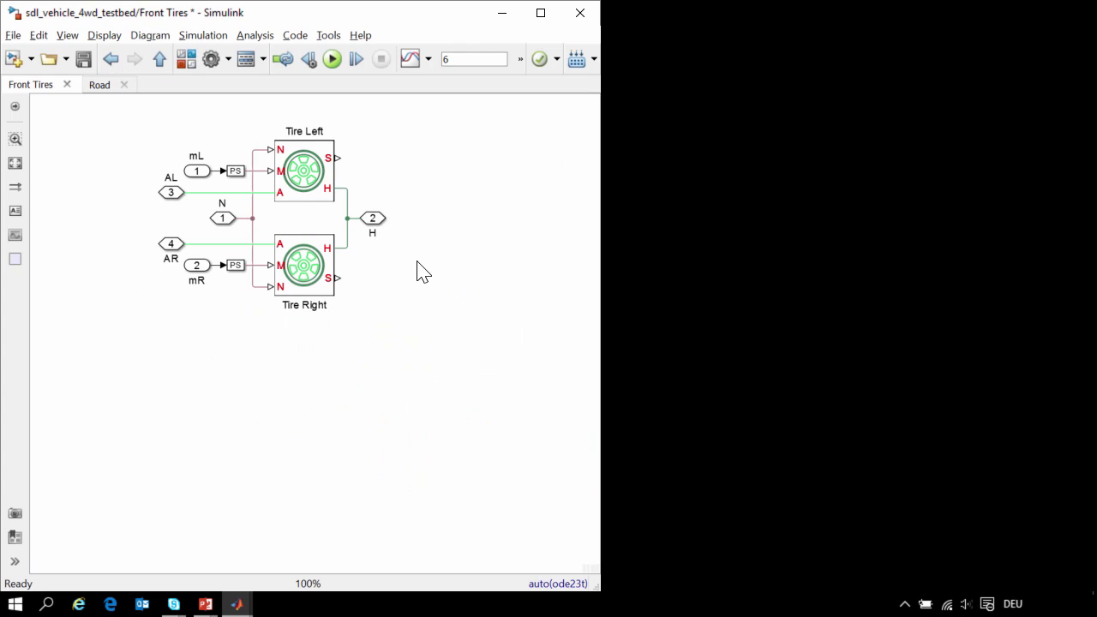
click(198, 171)
key(Escape)
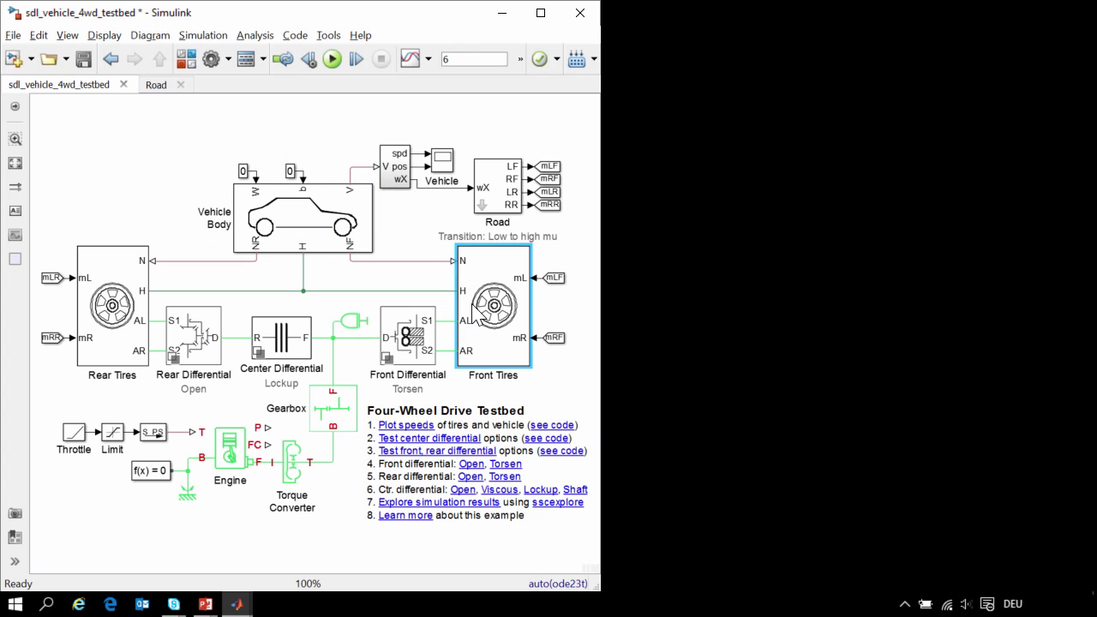
key(Tab)
key(Tab)
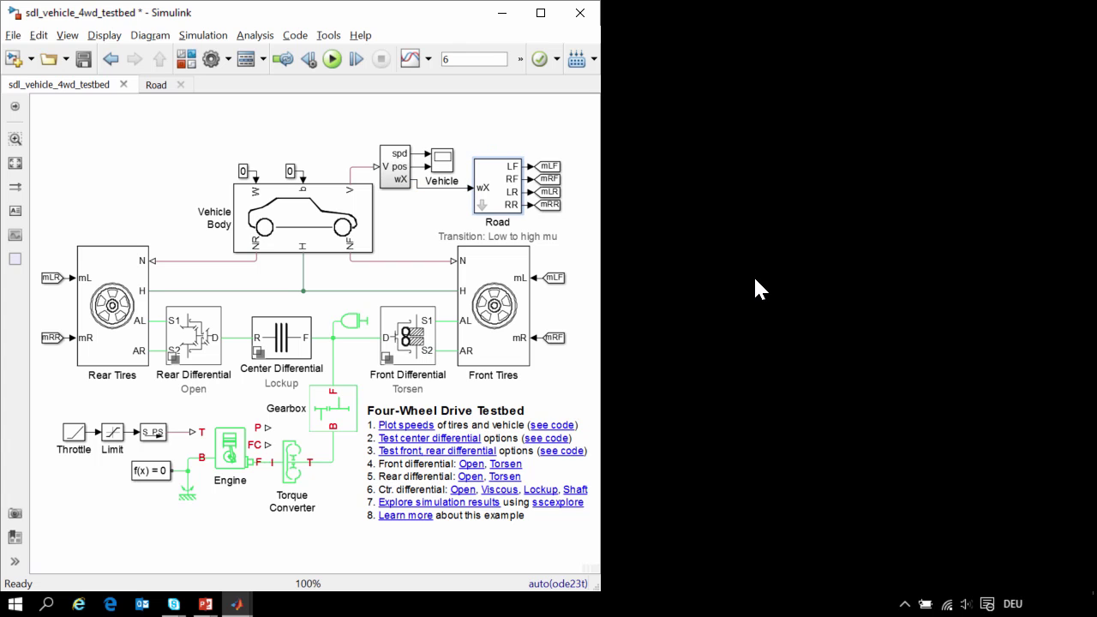
key(Return)
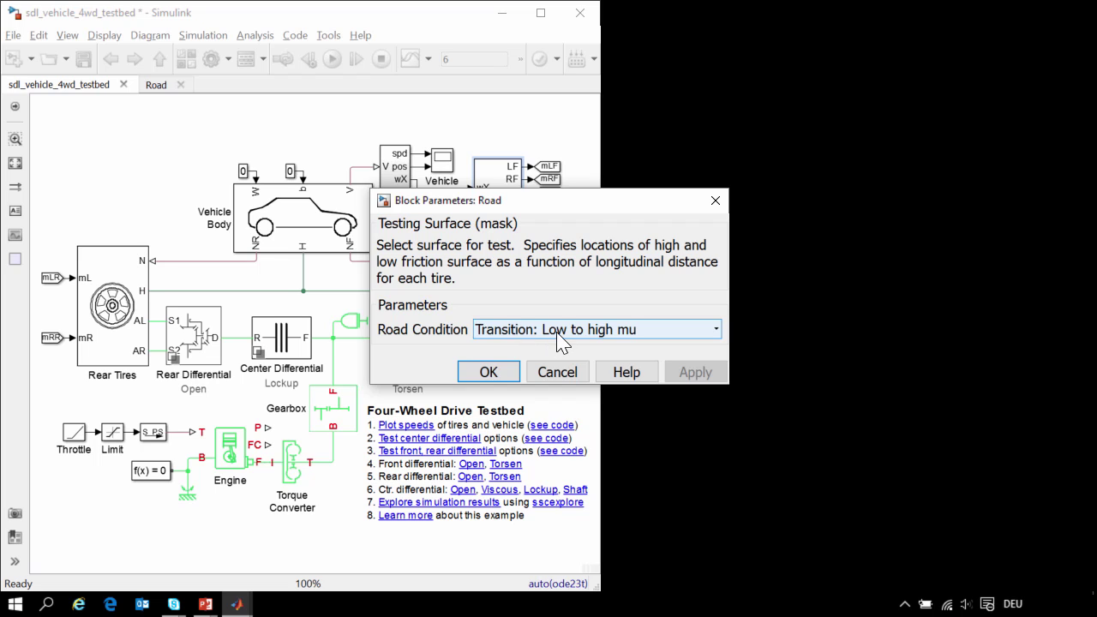
click(588, 334)
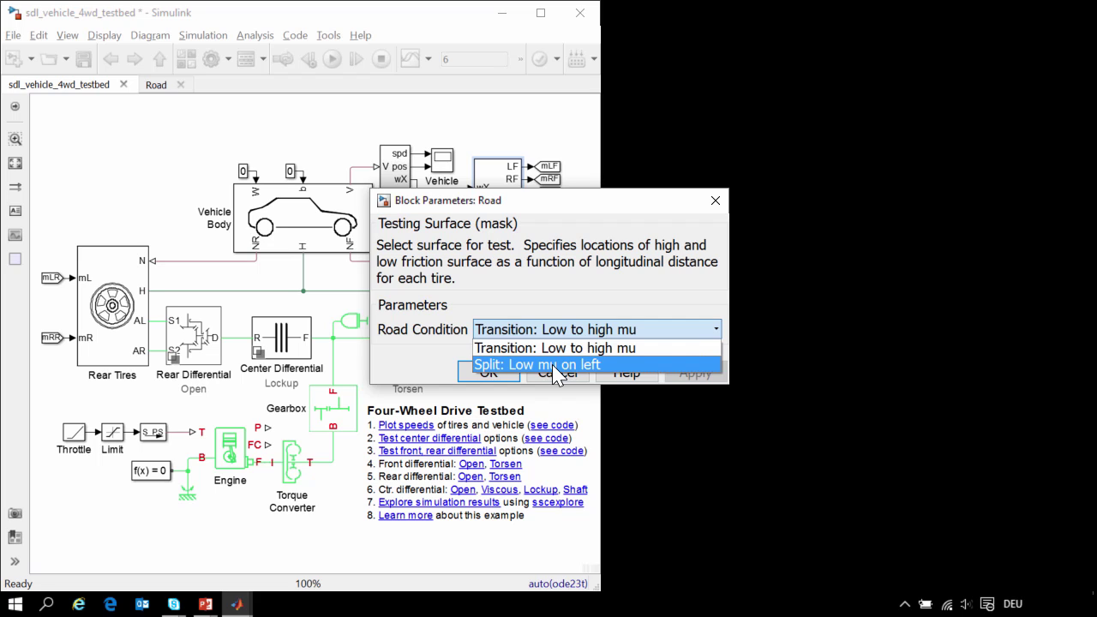
click(543, 306)
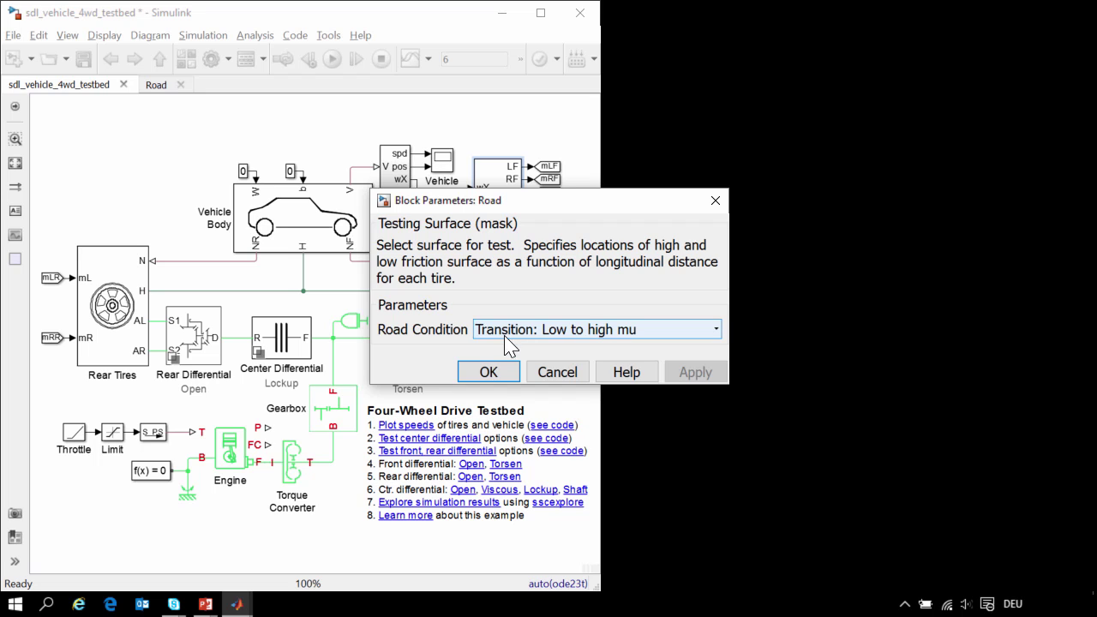
click(488, 372)
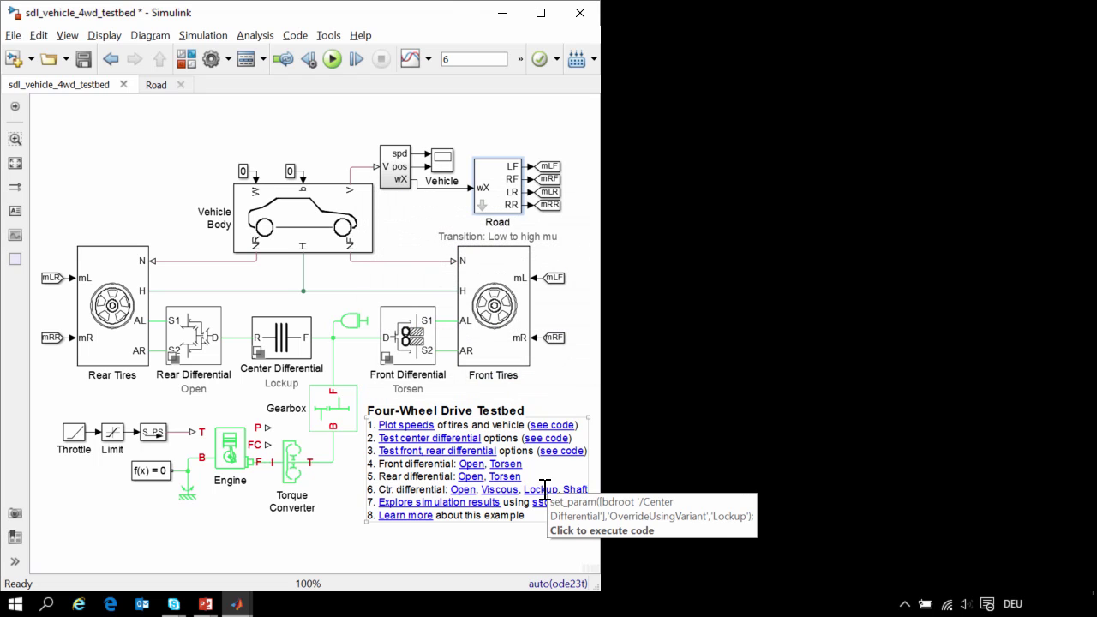
Set the front differential to Open and run the Open, Viscous, Lockup and Shaft center differential tests.
click(472, 464)
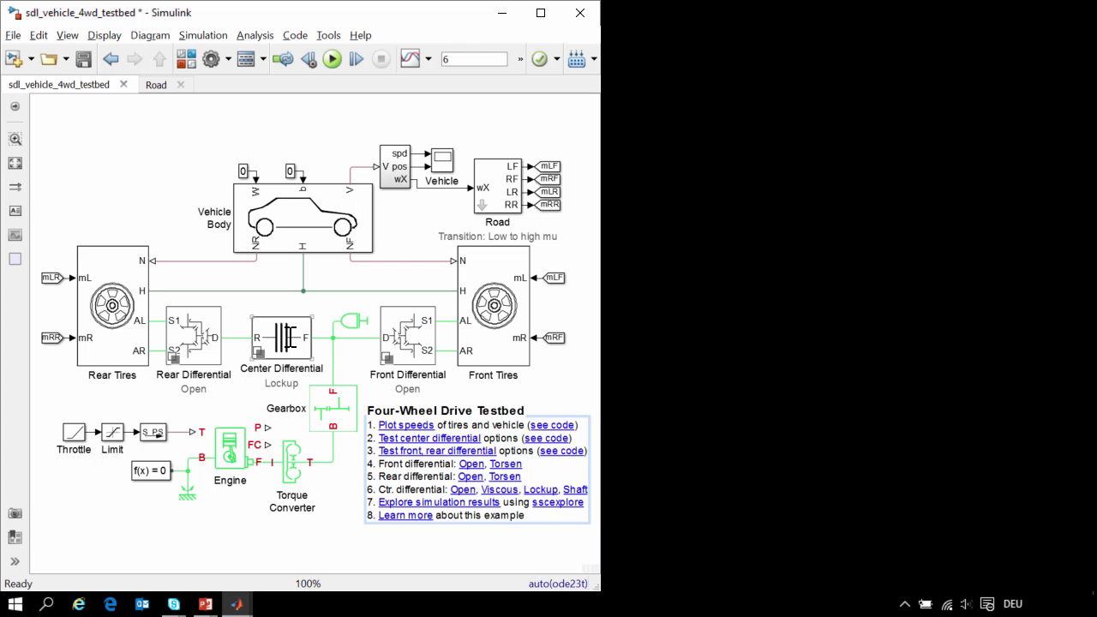
click(425, 438)
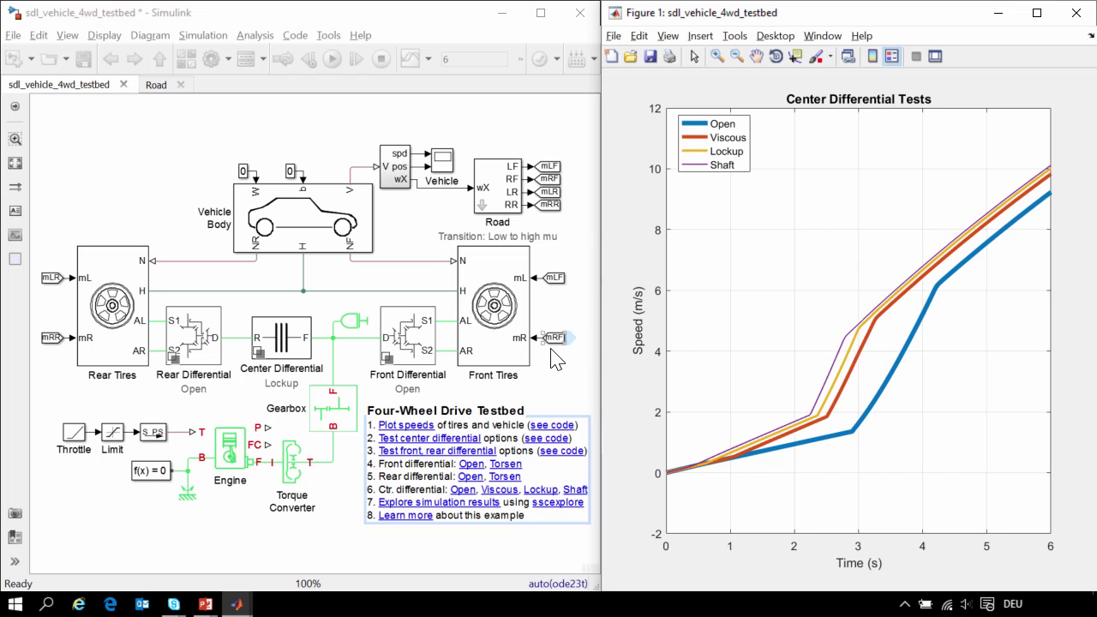
Show the vehicle and wheel speed plot with road surface traces, then bring the testbed diagram forward.
click(503, 396)
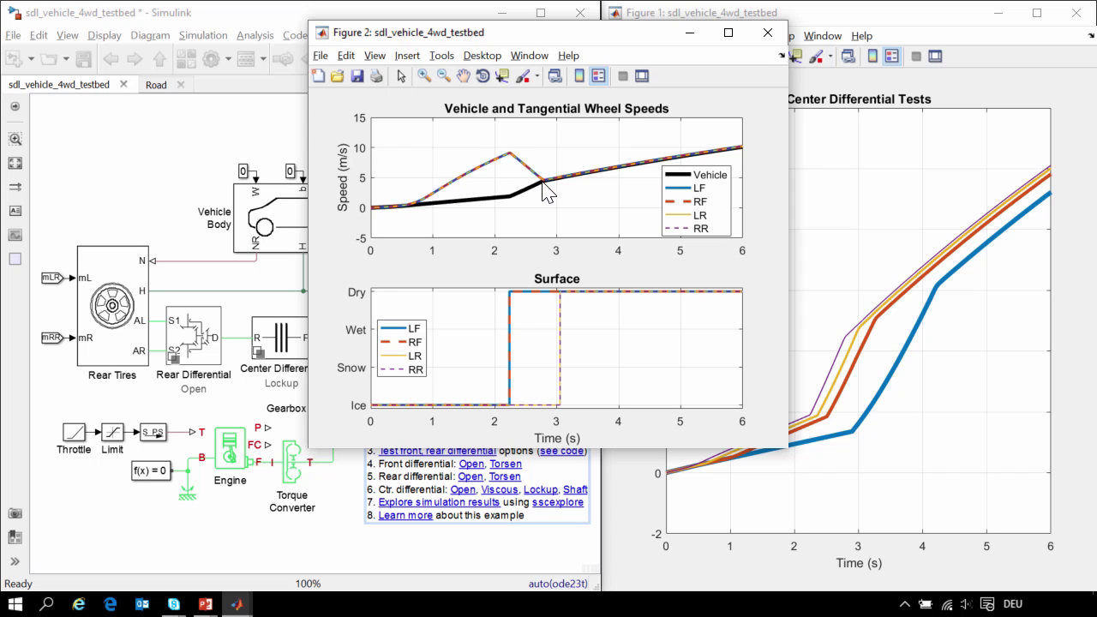
click(297, 305)
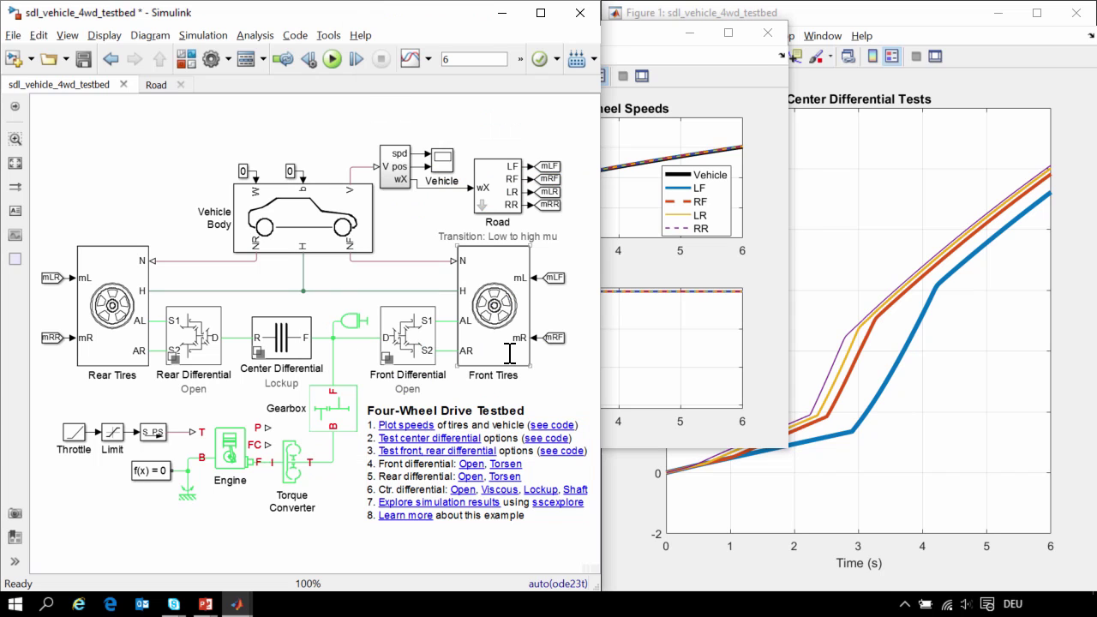
Switch the center differential to Viscous and rerun the simulation to update the speed plots.
click(508, 495)
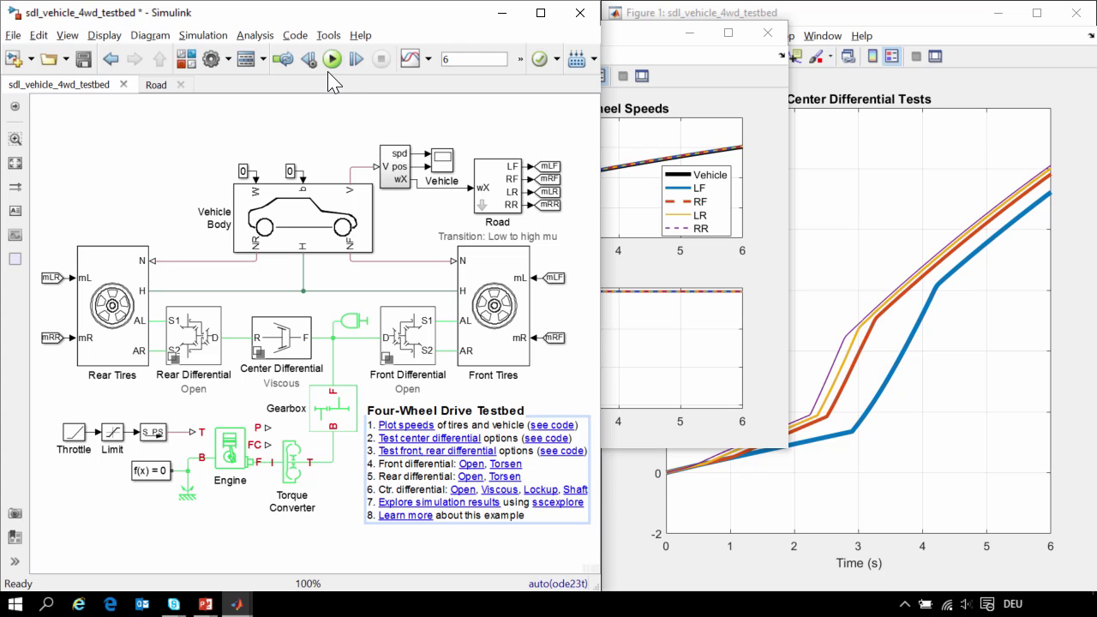
click(435, 443)
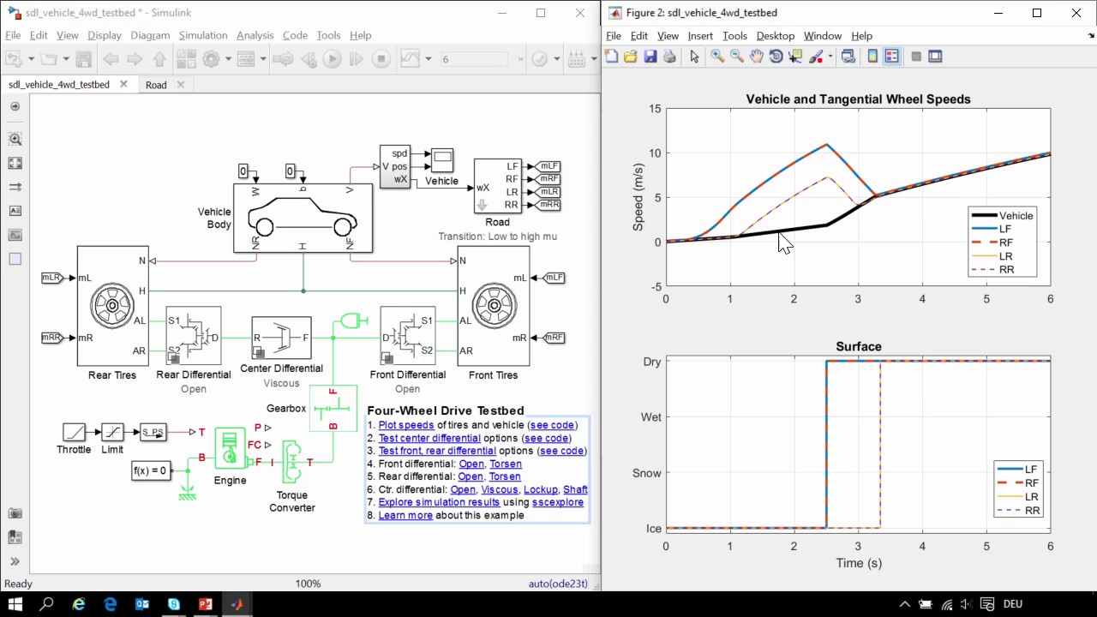
click(558, 360)
click(513, 205)
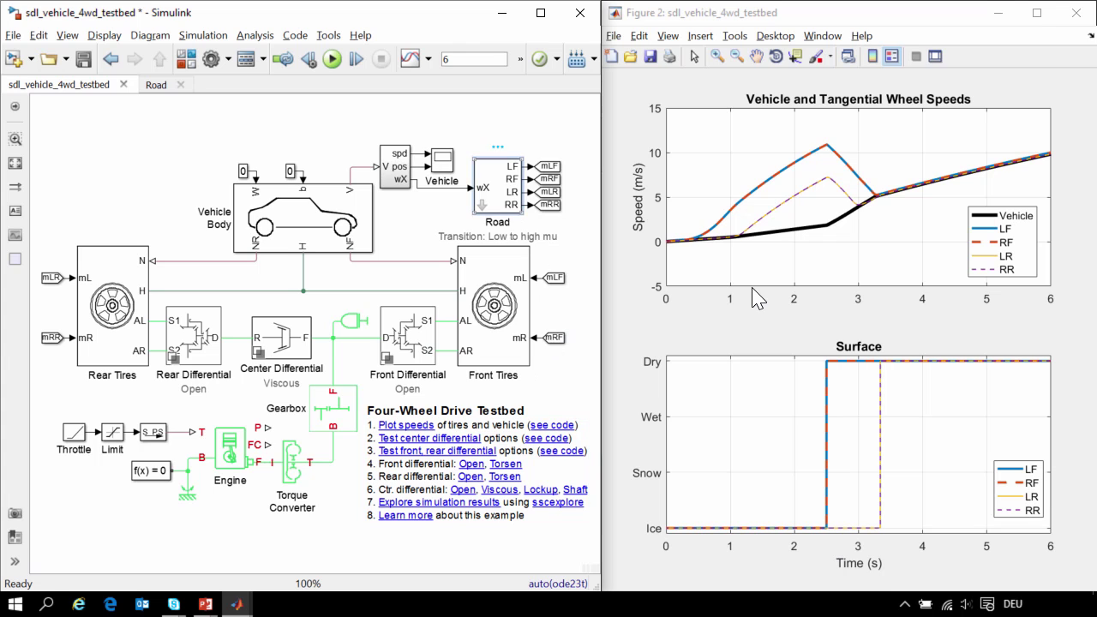
Set the Road condition to 'Split: Low mu on left' and run the front/rear differential tests.
click(533, 329)
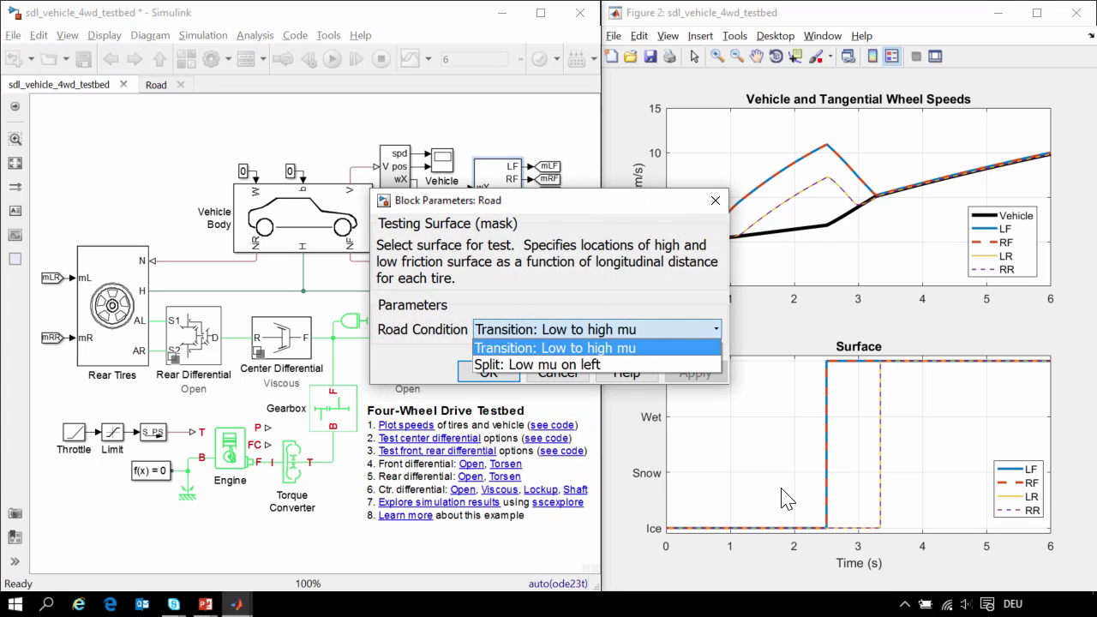
click(509, 365)
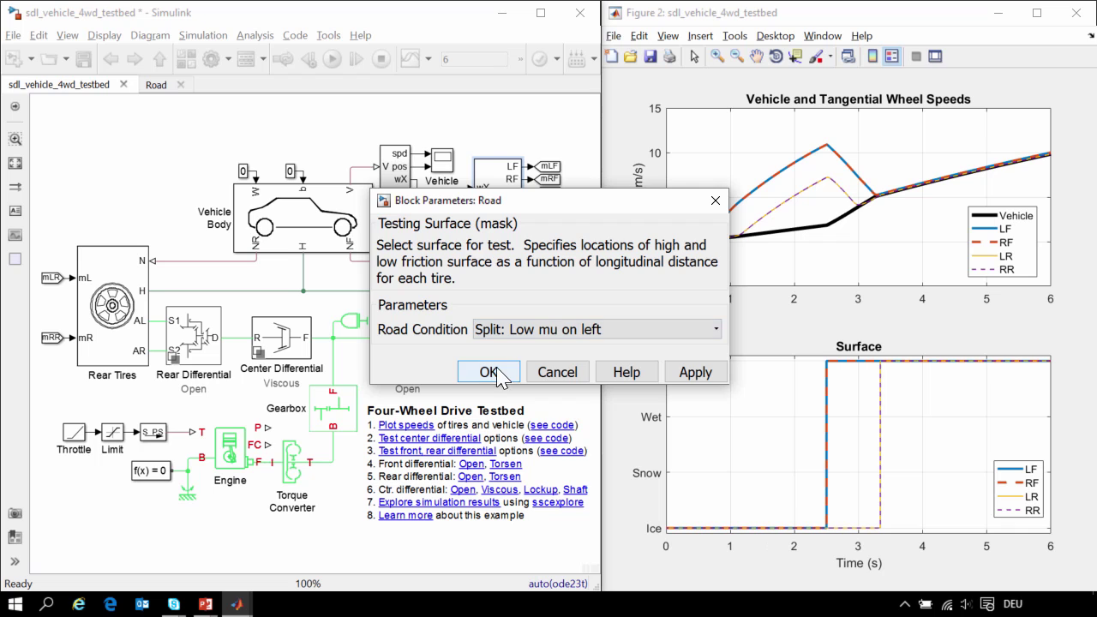
click(490, 371)
click(437, 451)
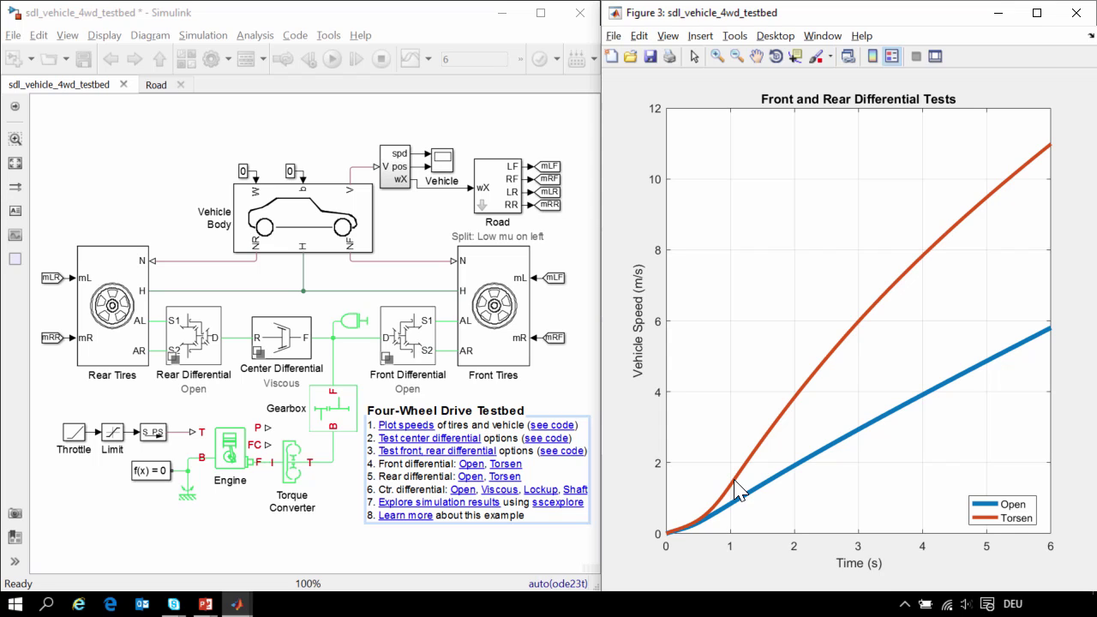
click(388, 351)
click(214, 318)
click(266, 332)
click(463, 296)
click(511, 214)
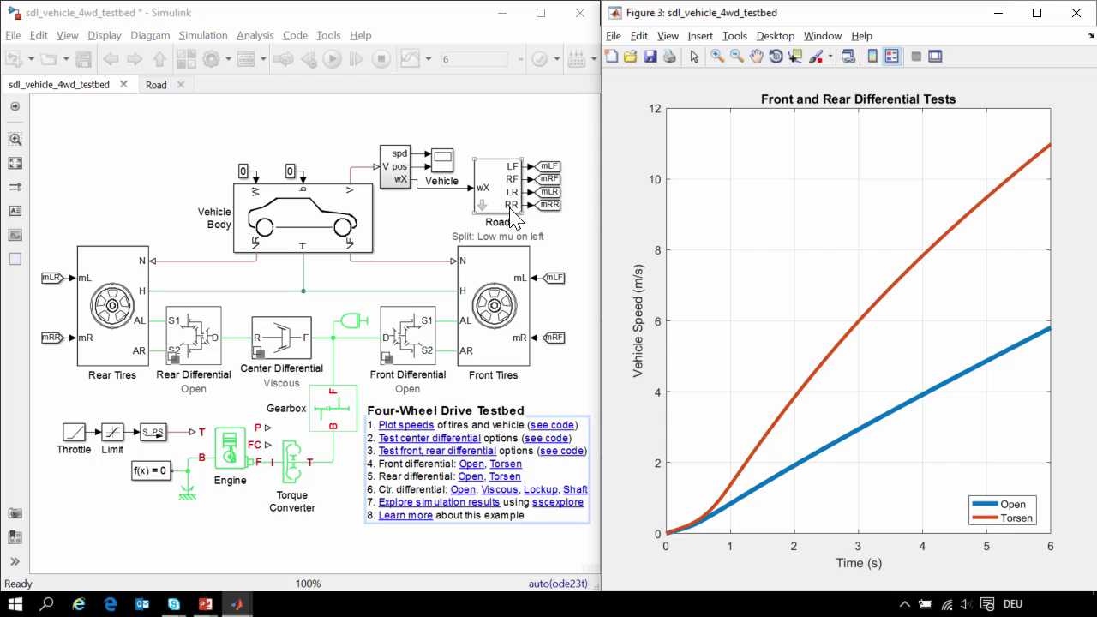